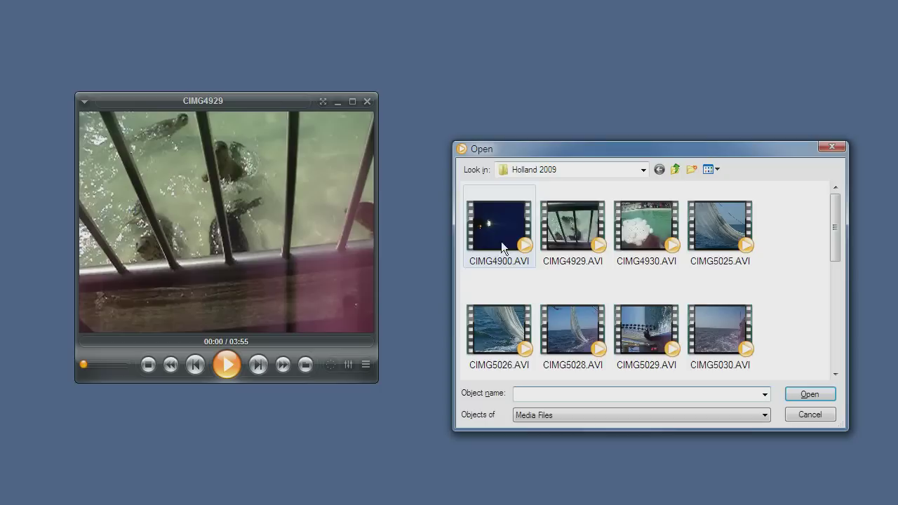
# Check the Holland 2009 folder for the subtitle file matching CIMG4929.AVI using the Subtitles file type filter, and close the browser without opening anything
pyautogui.click(579, 229)
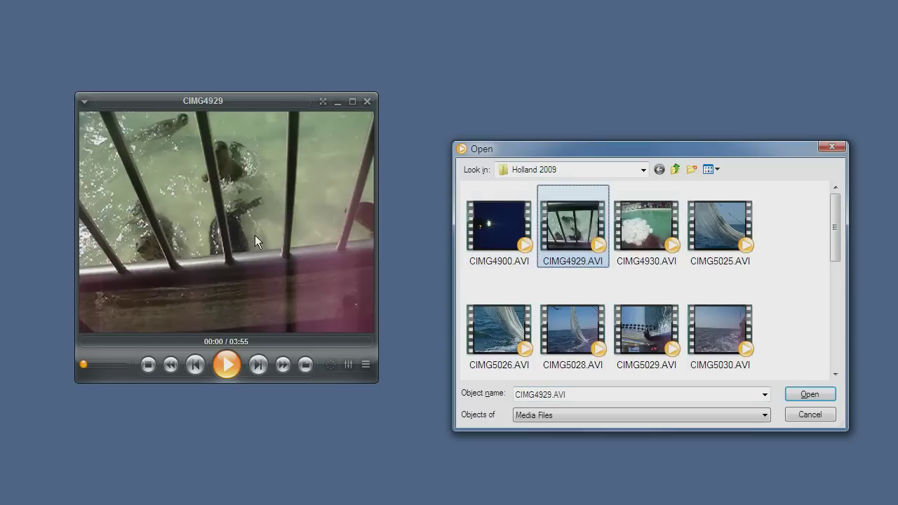
pyautogui.click(577, 417)
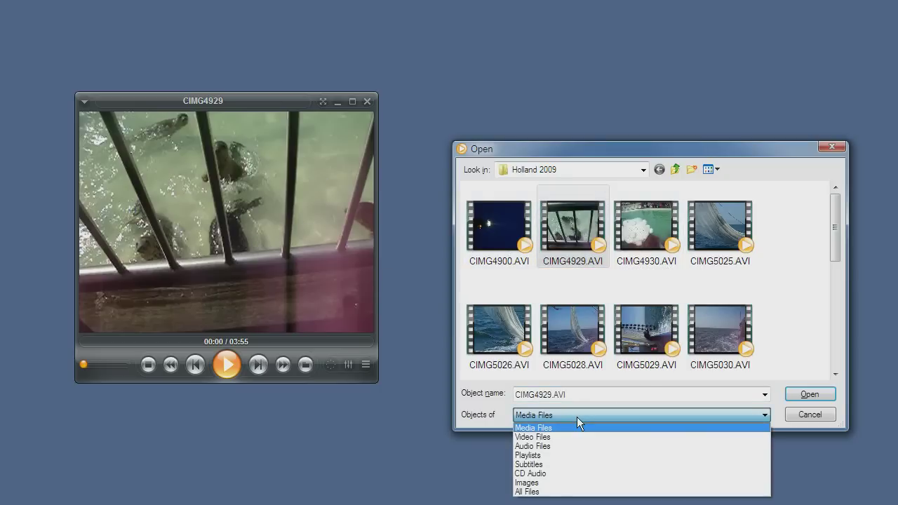
pyautogui.click(555, 465)
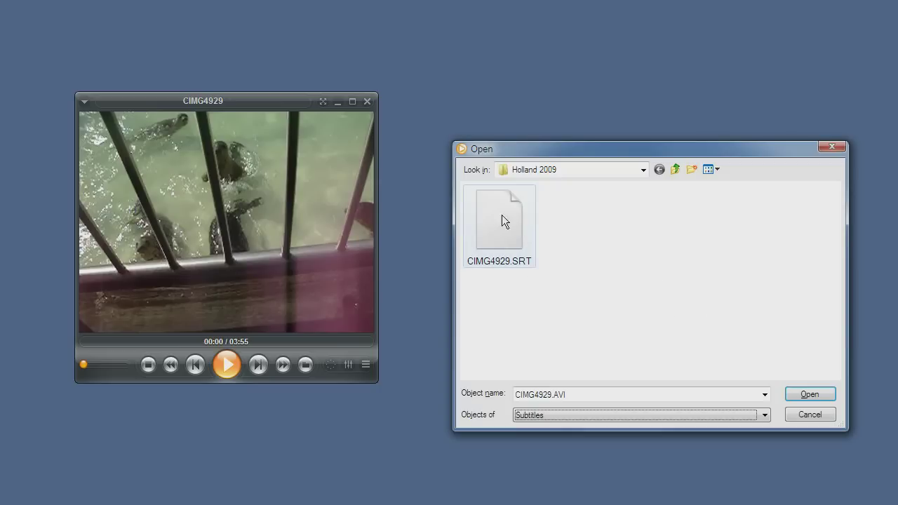
pyautogui.click(808, 415)
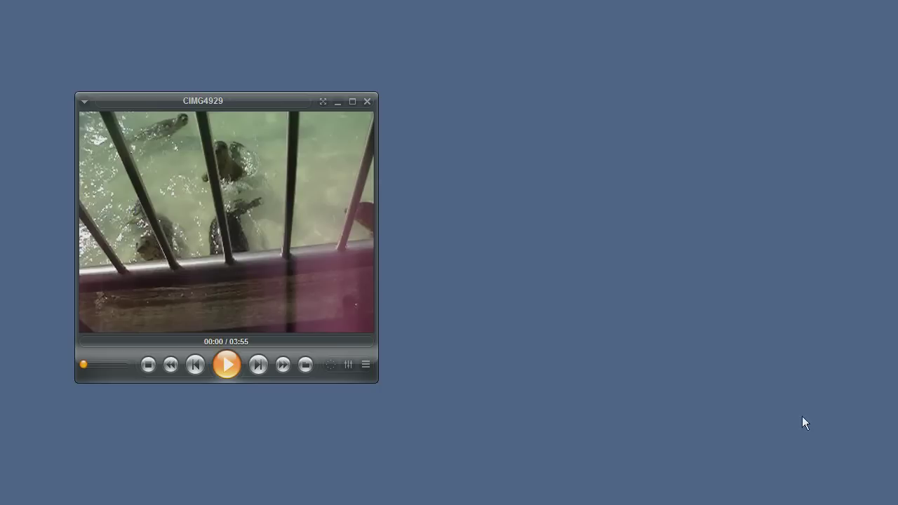
# Play CIMG4929 briefly with its subtitles, pause it, and place the DirectVobSub properties beside the player
pyautogui.click(259, 224)
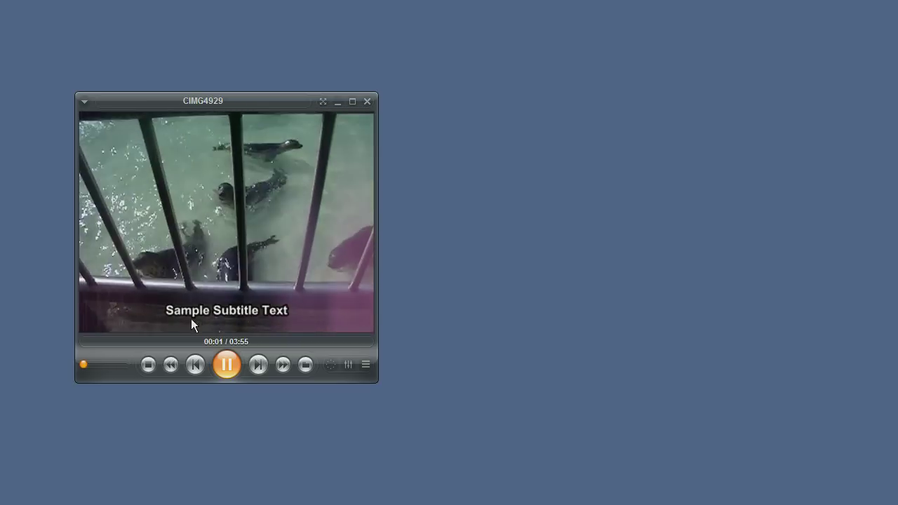
pyautogui.click(285, 263)
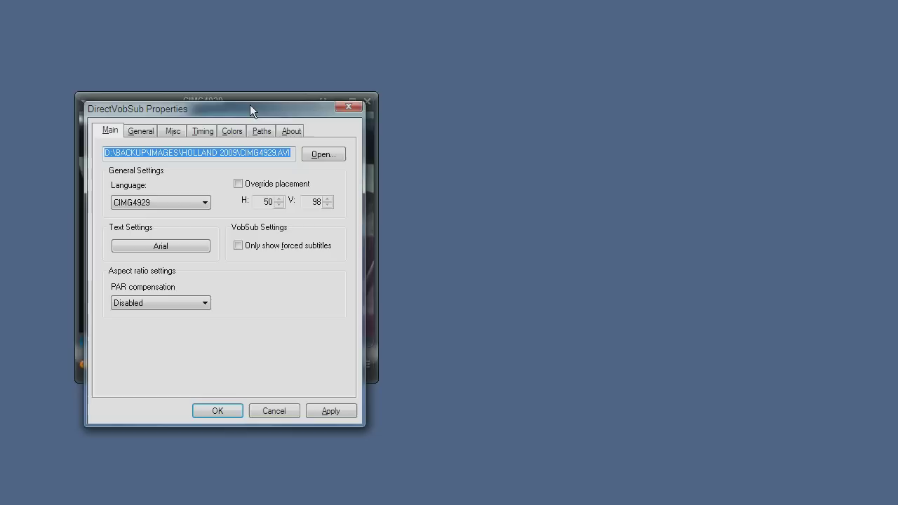
pyautogui.moveTo(250, 106); pyautogui.dragTo(596, 98)
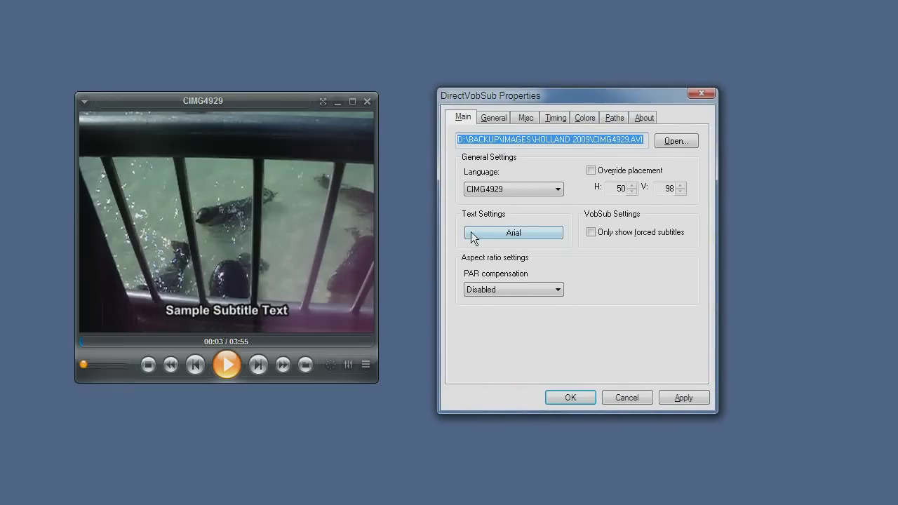
# In the subtitle text style editor, try the RUSSIAN (204) character set, restore DEFAULT (1), and close the editor
pyautogui.click(543, 233)
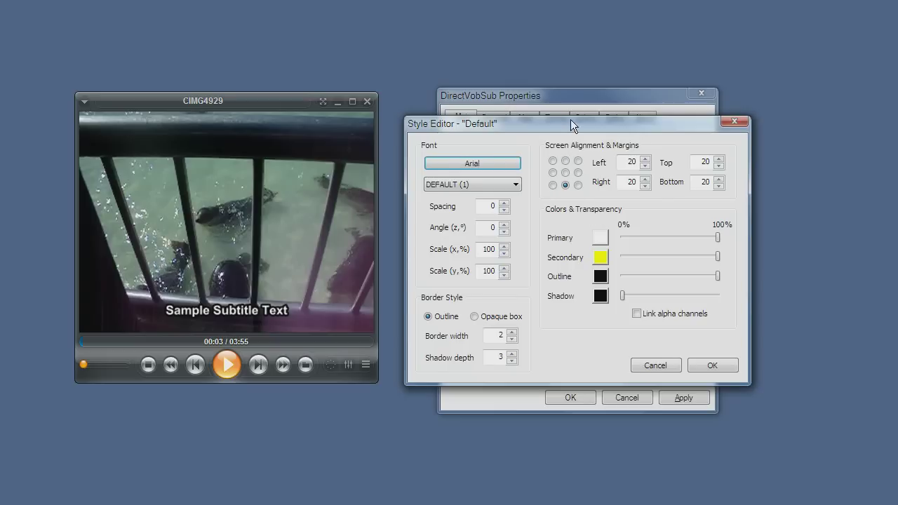
pyautogui.moveTo(570, 121); pyautogui.dragTo(618, 143)
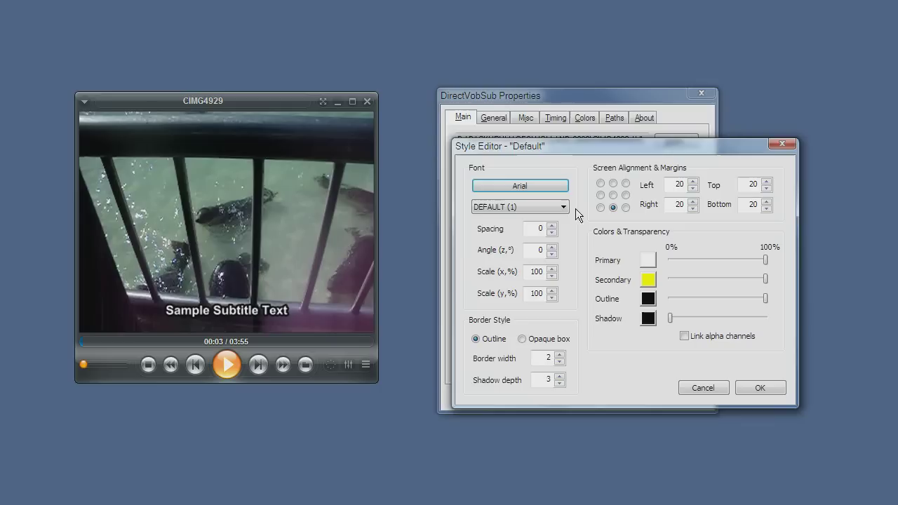
pyautogui.click(562, 207)
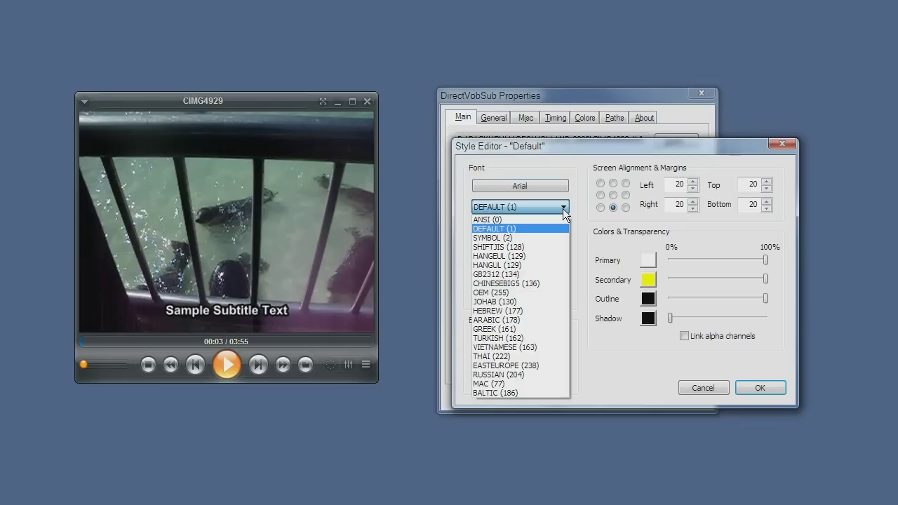
pyautogui.click(517, 375)
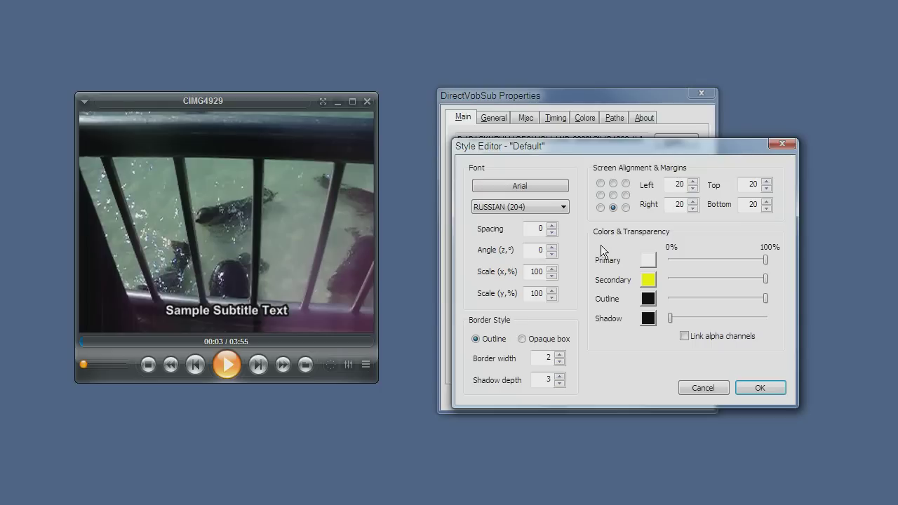
pyautogui.click(548, 208)
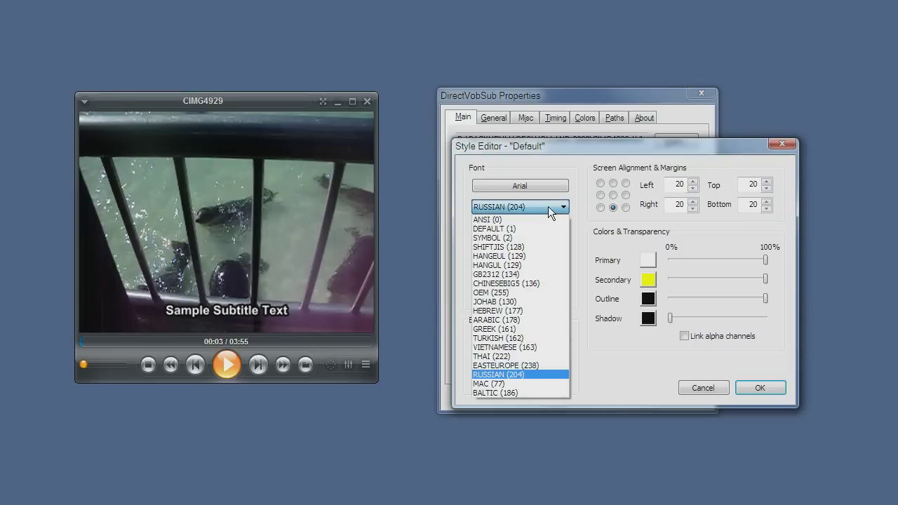
pyautogui.click(510, 236)
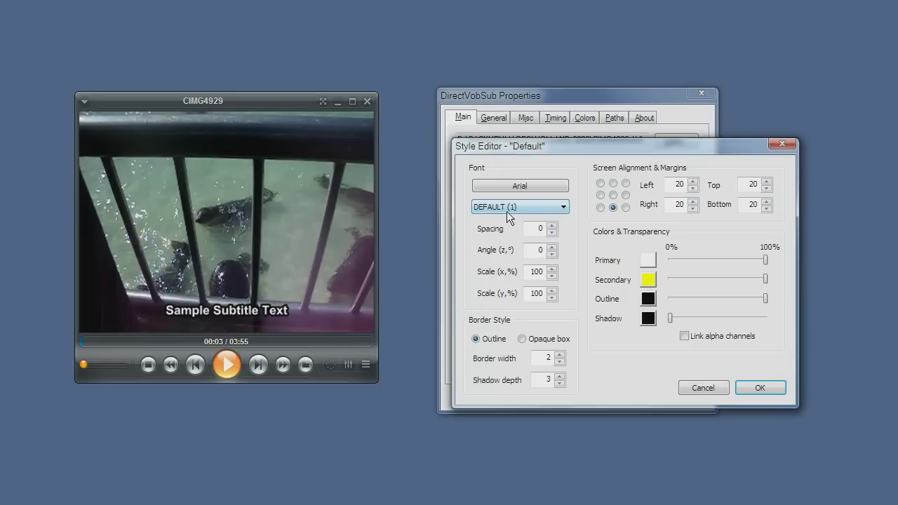
pyautogui.click(535, 228)
pyautogui.click(647, 320)
pyautogui.click(759, 385)
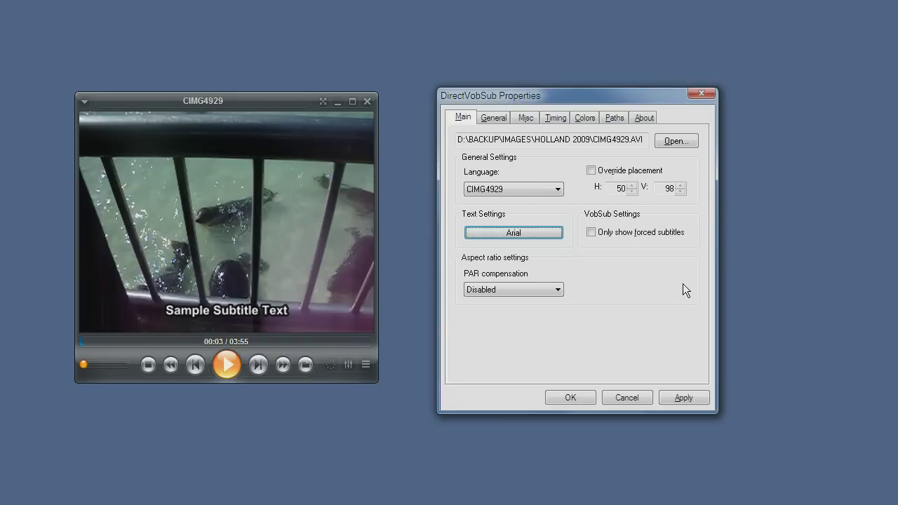
# Enable the subtitle placement override, try raising and lowering the vertical position value, and turn the override off again
pyautogui.click(639, 169)
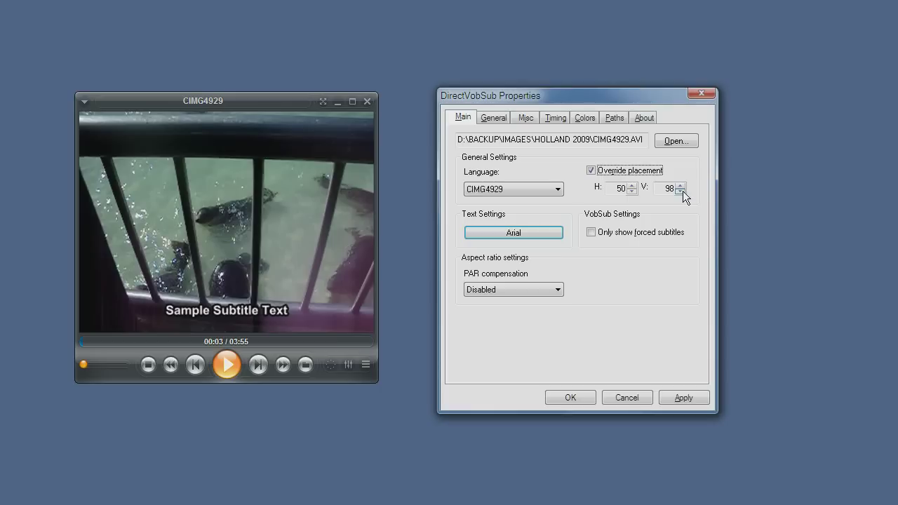
pyautogui.click(679, 185)
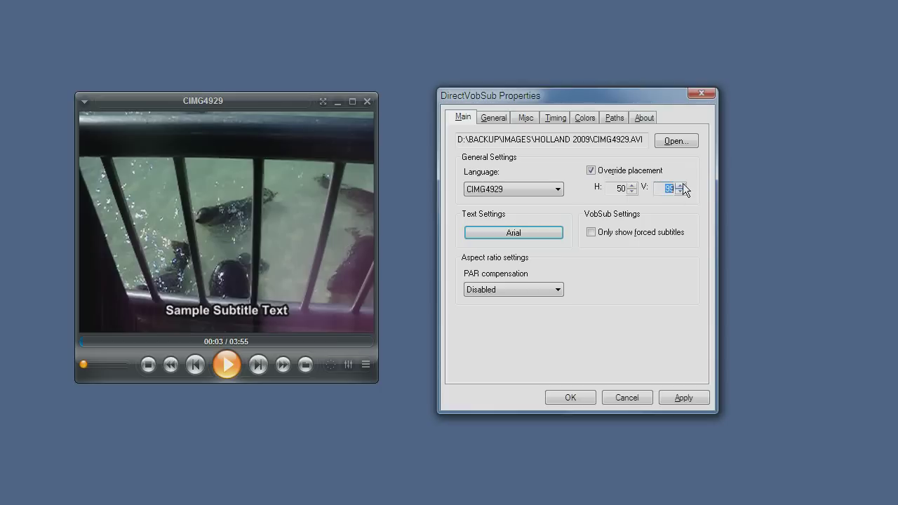
pyautogui.click(679, 186)
pyautogui.click(681, 185)
pyautogui.click(681, 185)
pyautogui.click(681, 186)
pyautogui.click(680, 186)
pyautogui.click(684, 191)
pyautogui.click(680, 191)
pyautogui.click(680, 192)
pyautogui.click(680, 192)
pyautogui.click(680, 191)
pyautogui.click(680, 191)
pyautogui.click(613, 173)
# Examine the General settings' vertical padding and resolution choices, and the Misc picture output options
pyautogui.click(497, 119)
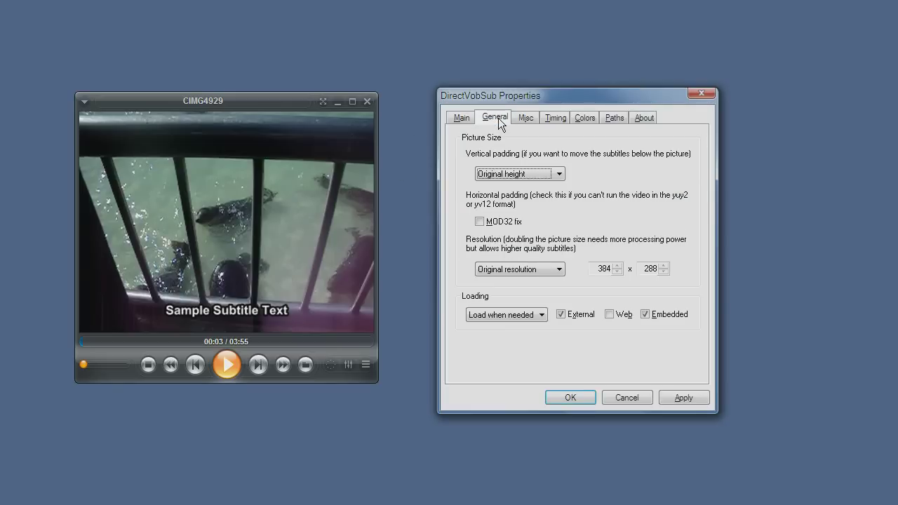
pyautogui.click(560, 169)
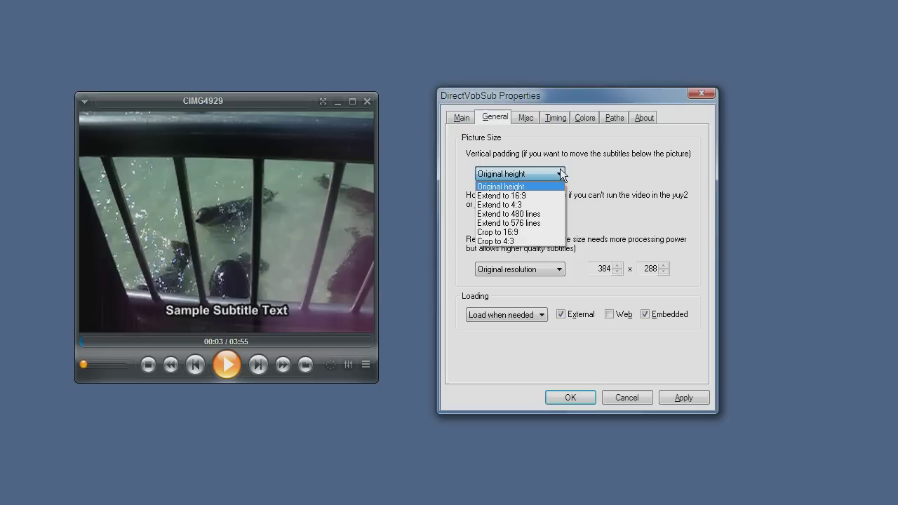
pyautogui.click(560, 169)
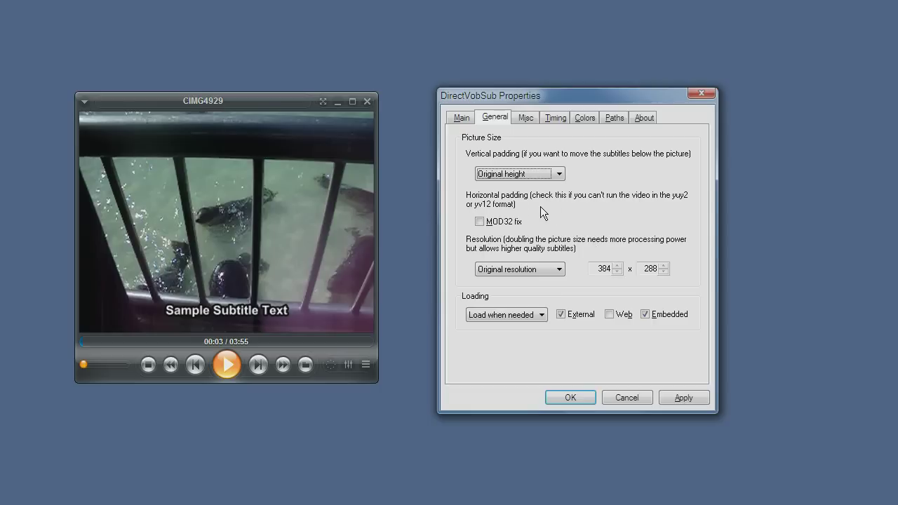
pyautogui.click(560, 270)
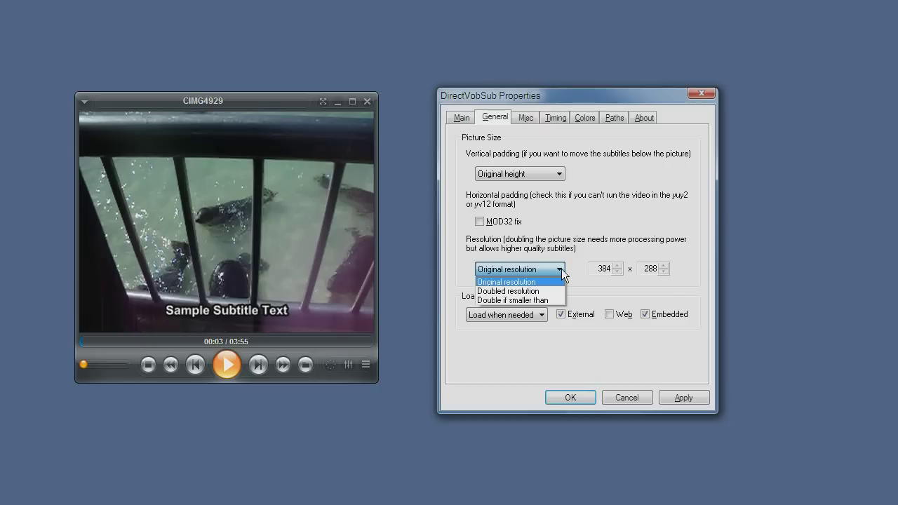
pyautogui.click(561, 269)
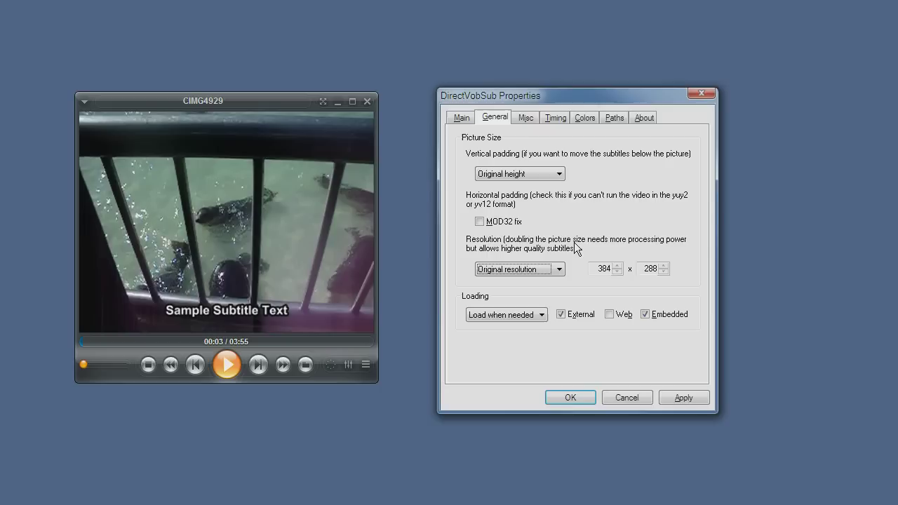
pyautogui.click(534, 116)
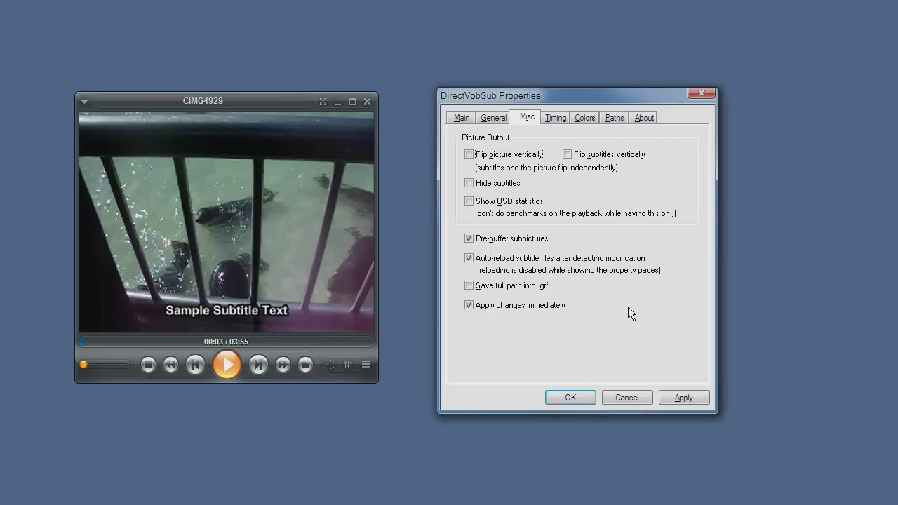
# Try subtitle delays of 1000 and -100 milliseconds in the timing settings, and reset the delay to 0
pyautogui.click(546, 114)
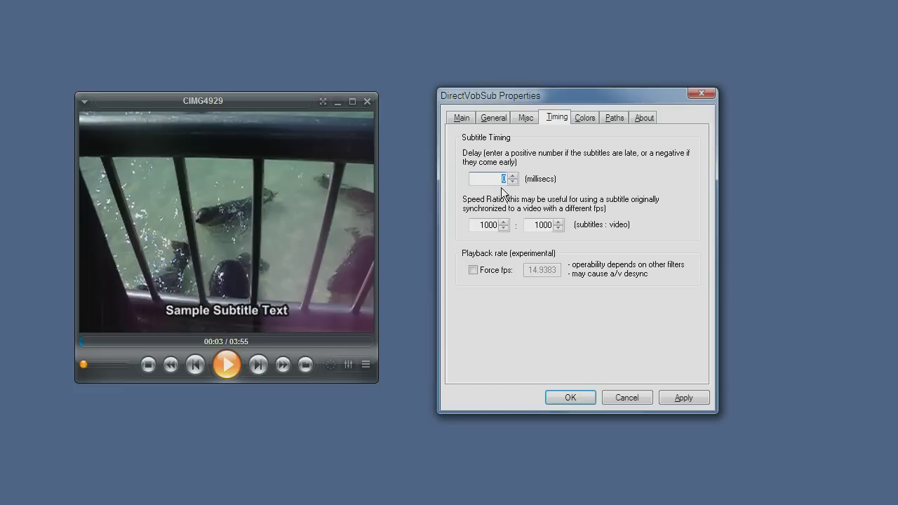
pyautogui.write('1000')
pyautogui.hotkey('shift', 'Home')
pyautogui.write('-100')
pyautogui.hotkey('shift', 'Home')
pyautogui.write('0')
# Review the color format preferences and the subtitle search paths, and close the DirectVobSub properties without saving
pyautogui.click(585, 114)
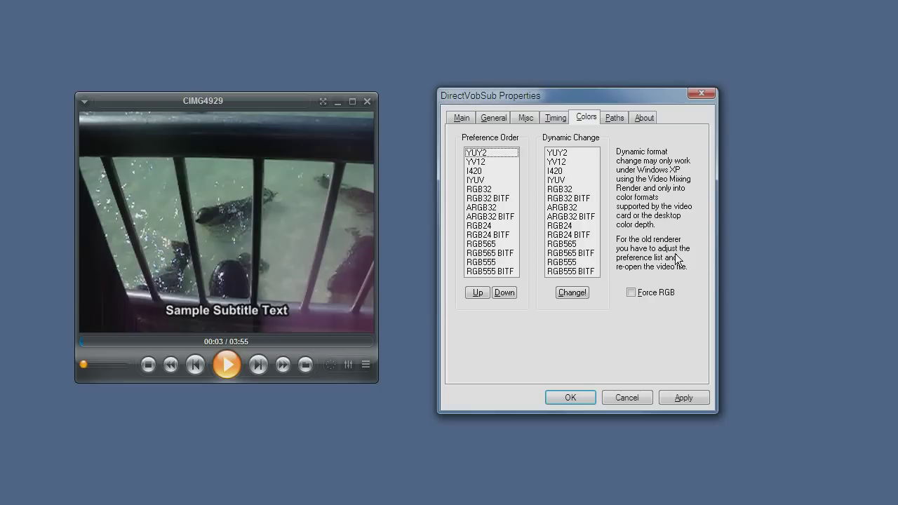
pyautogui.click(613, 117)
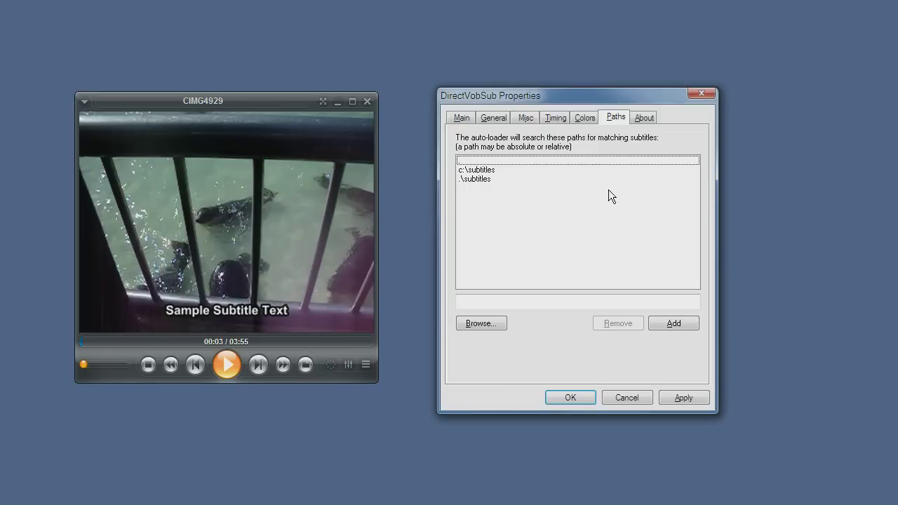
pyautogui.click(629, 395)
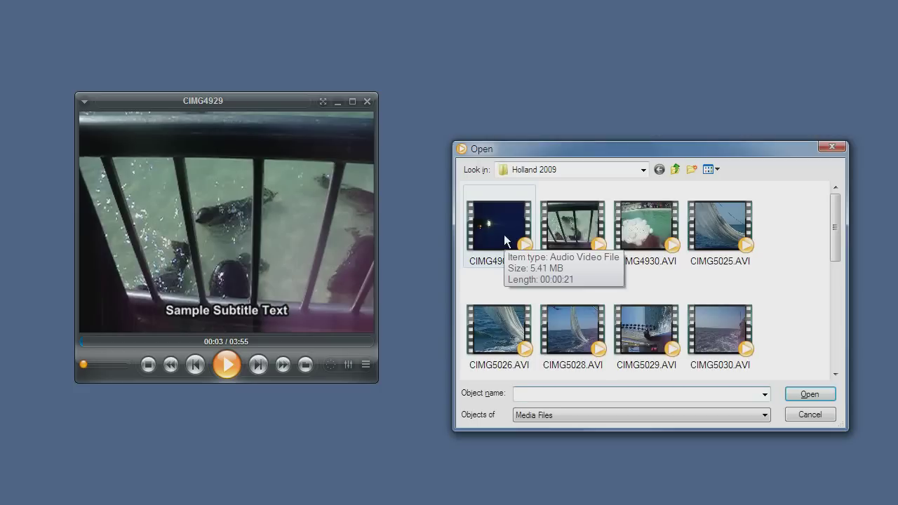
# Open the video CIMG4930.AVI, skip to about 00:59, and pause playback
pyautogui.doubleClick(642, 226)
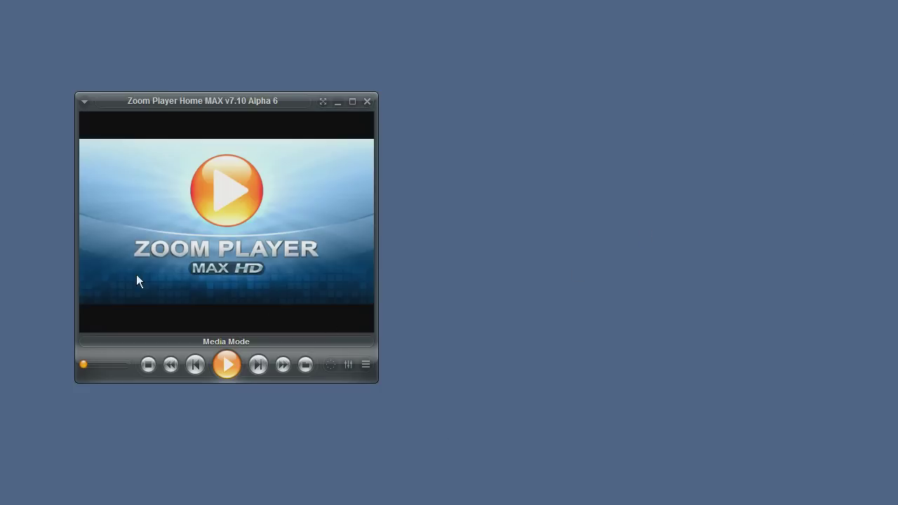
pyautogui.click(101, 338)
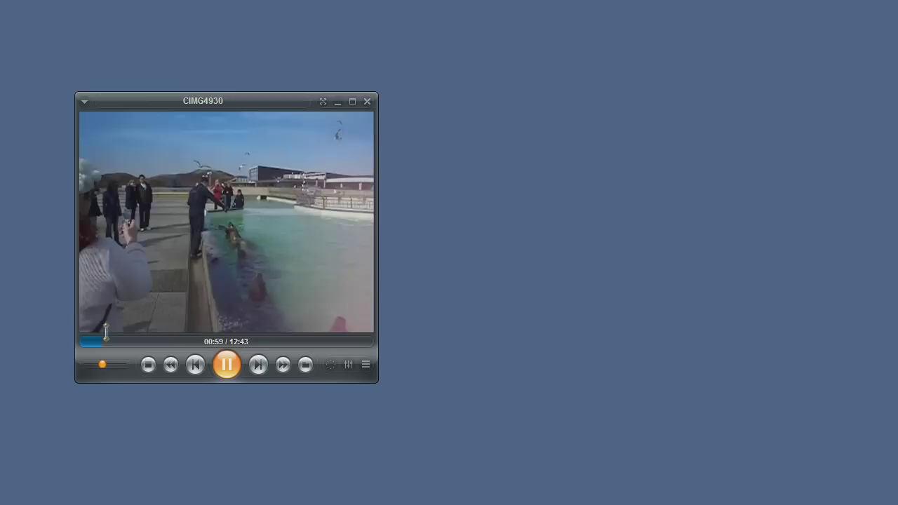
pyautogui.click(206, 258)
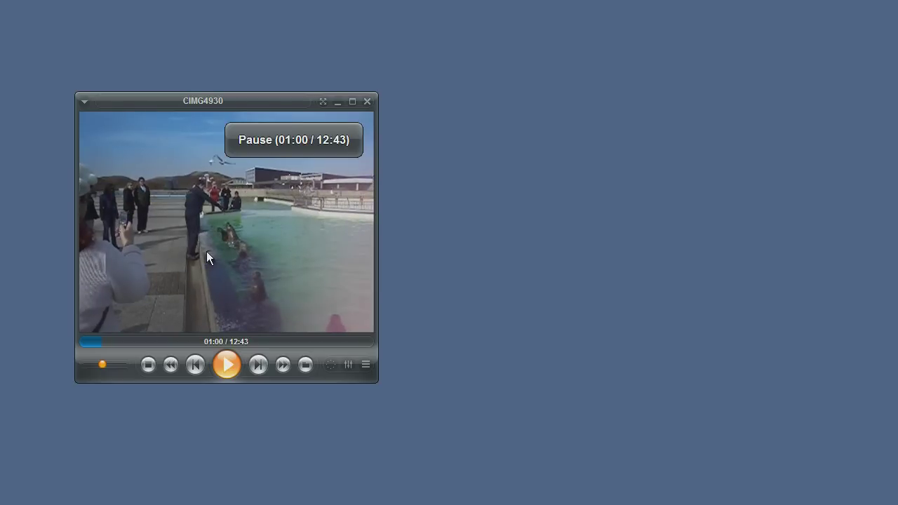
# Filter the Holland 2009 folder to Subtitles and select CIMG4929.SRT for loading onto the paused CIMG4930 video
pyautogui.hotkey('ctrl', 'o')
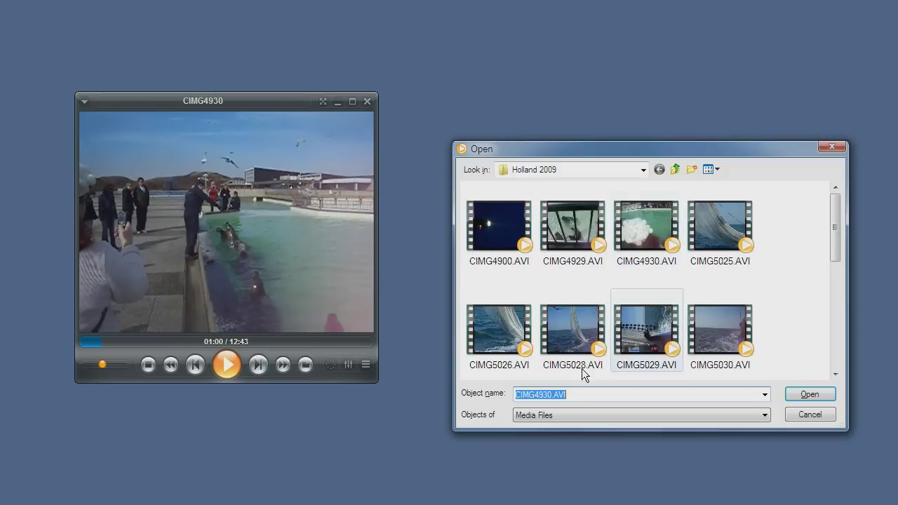
pyautogui.click(545, 412)
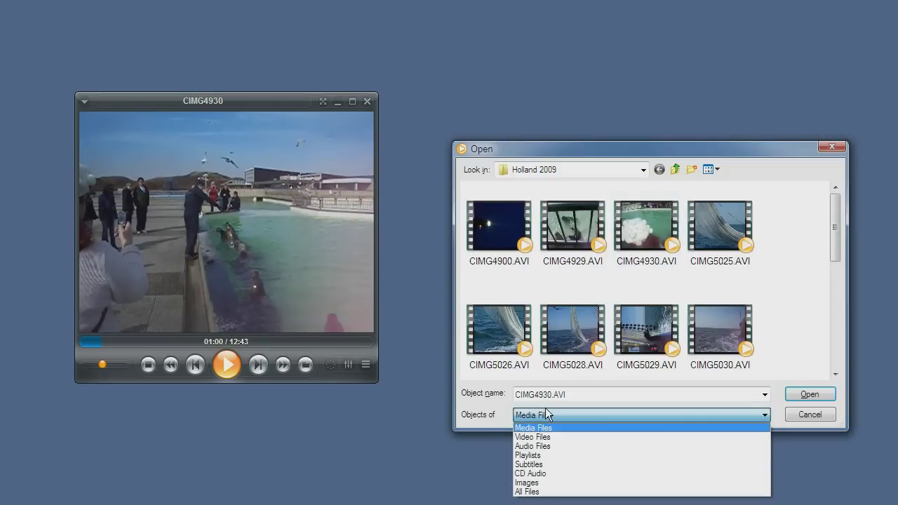
pyautogui.click(567, 464)
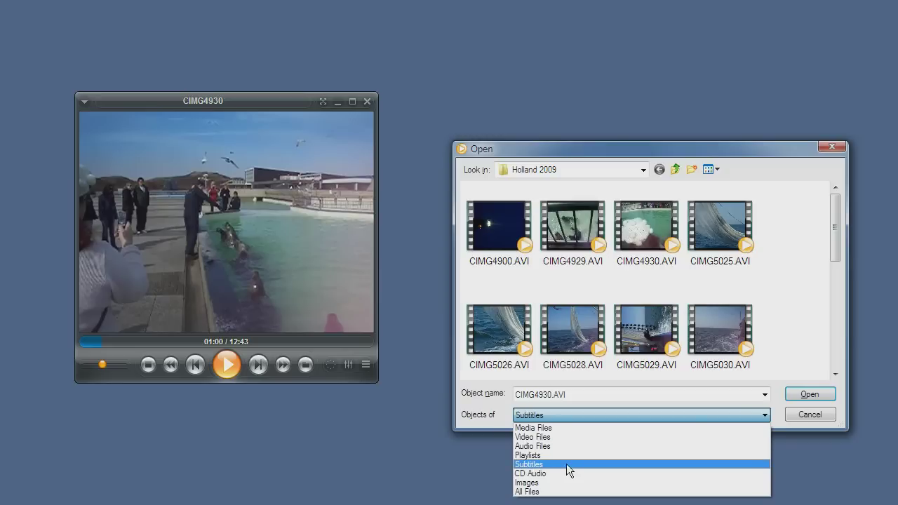
pyautogui.click(502, 223)
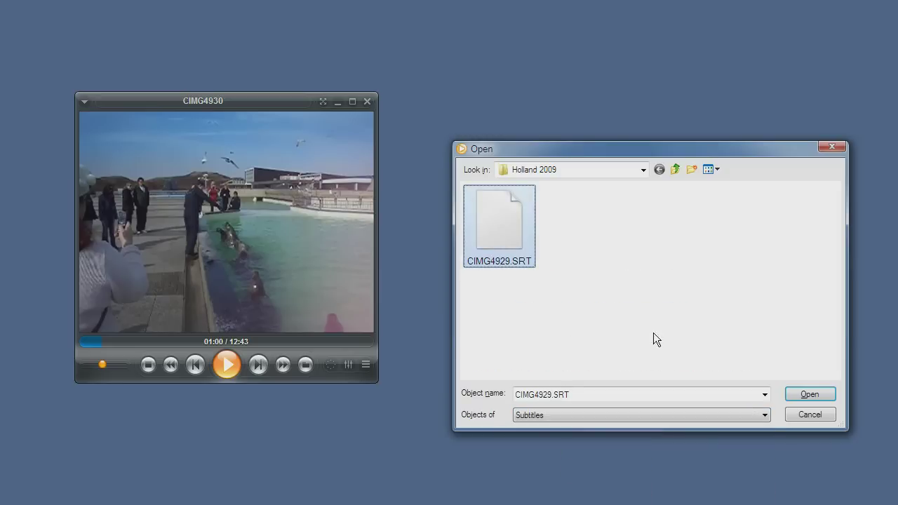